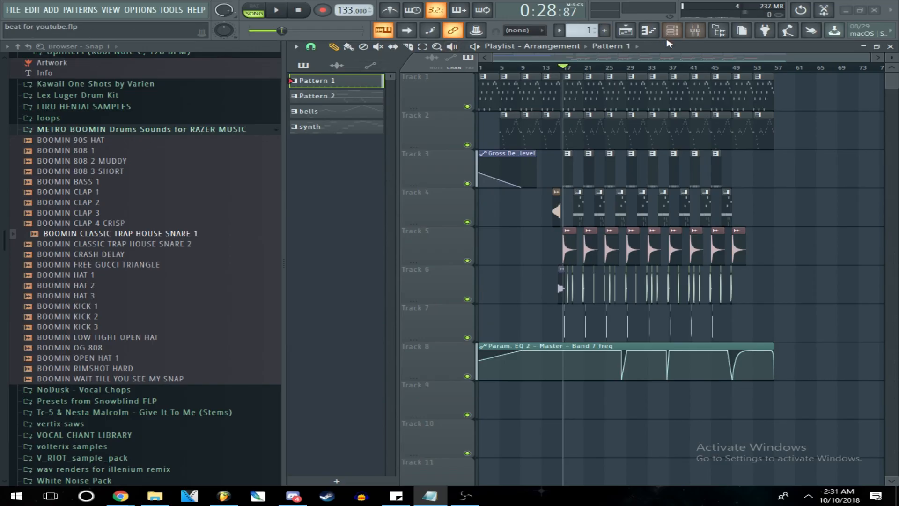
Open the Serum channel's instrument from the channel rack, bring it into full view and audition its sound
key(F6)
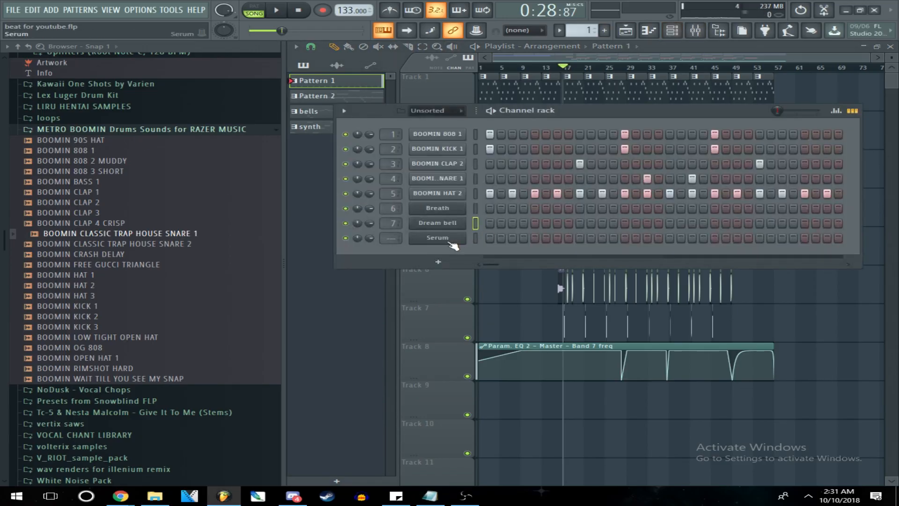
click(437, 237)
drag(284, 134, 327, 131)
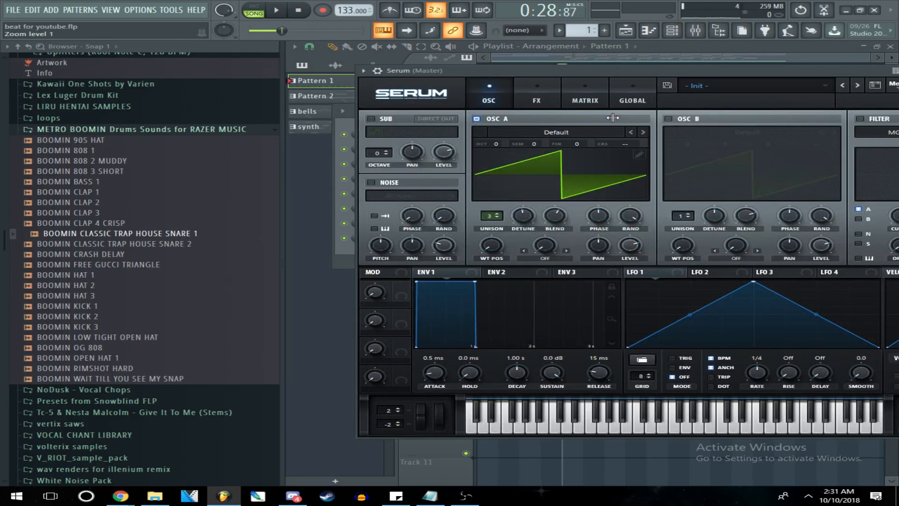
drag(323, 71, 393, 64)
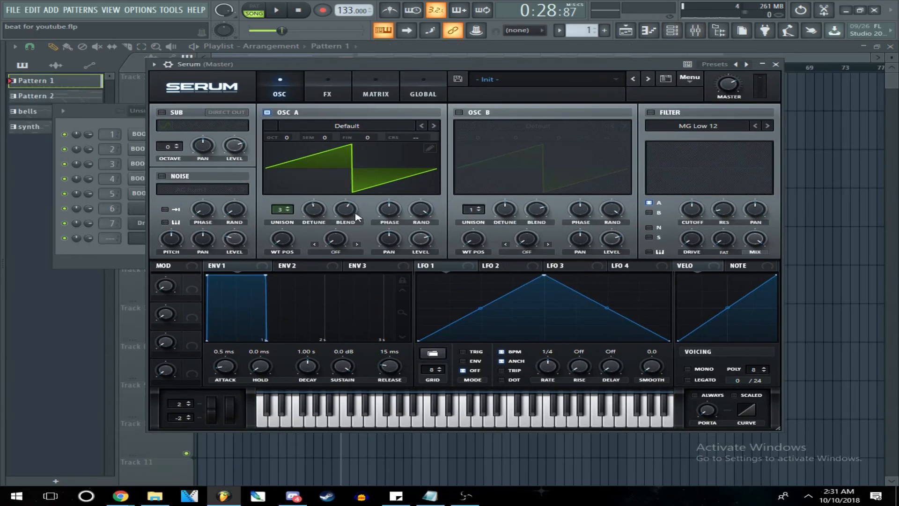
drag(309, 214, 287, 199)
drag(403, 63, 397, 72)
key(e)
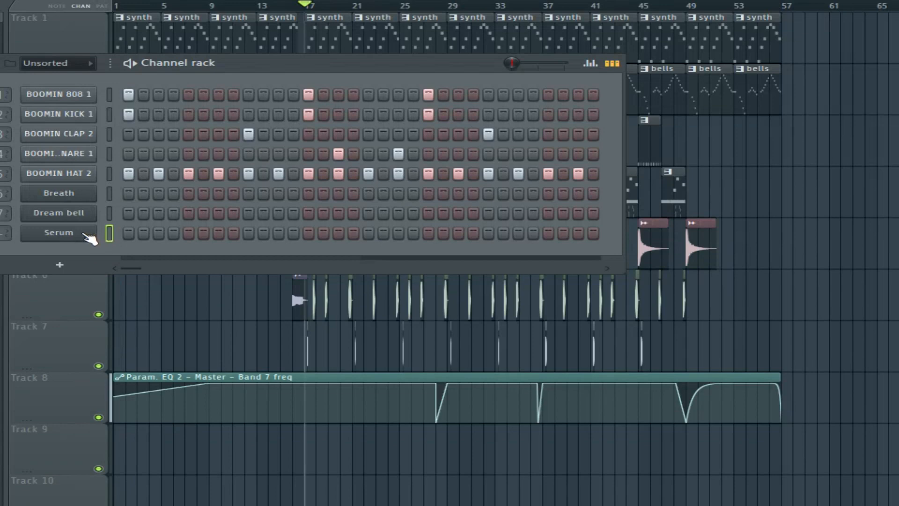
Inspect the Sytrus instruments on the Dream bell and Breath channels and audition the Breath sound
click(72, 213)
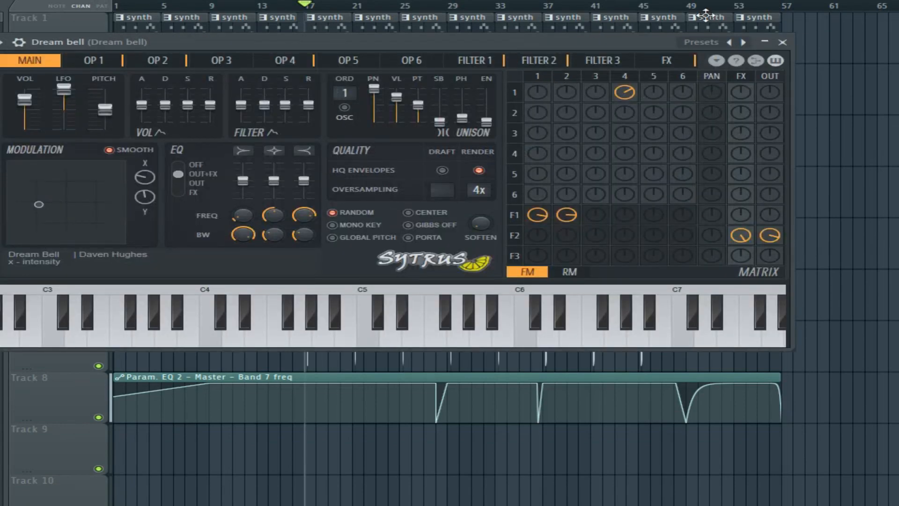
click(782, 43)
click(78, 192)
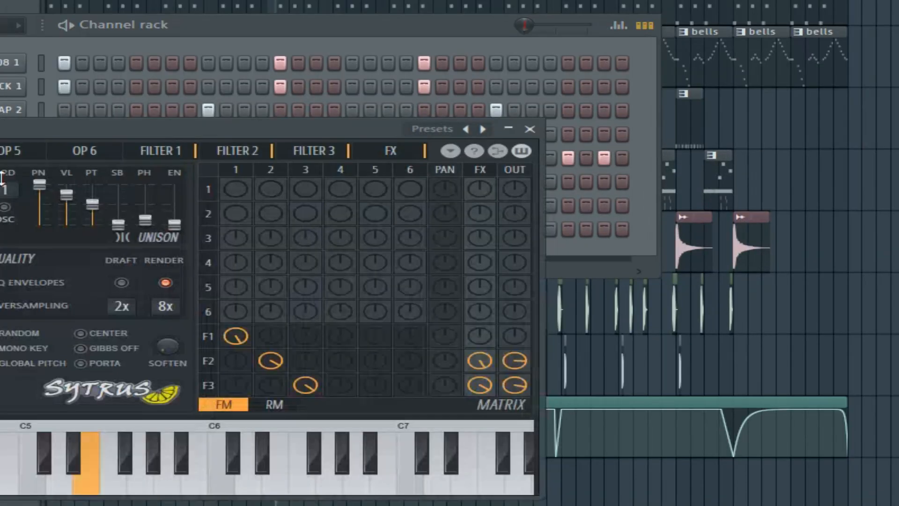
drag(73, 131, 370, 91)
key(z)
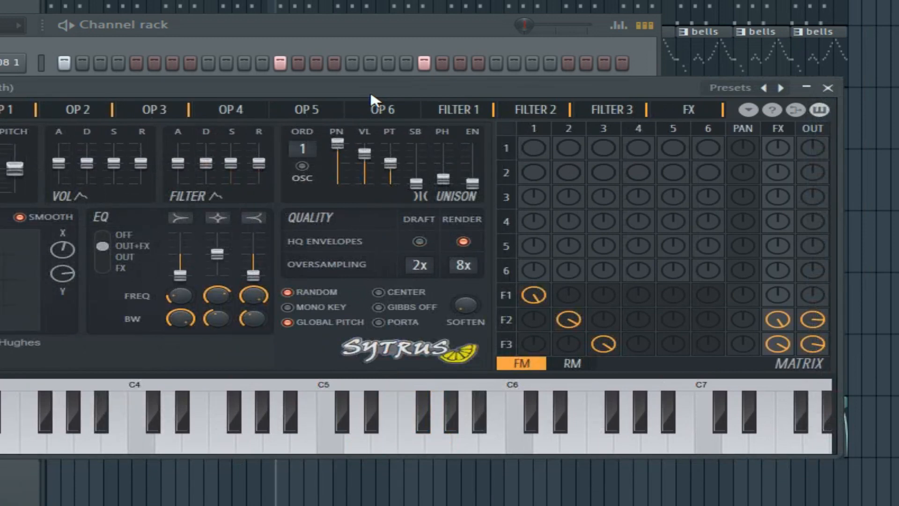
drag(370, 94, 362, 193)
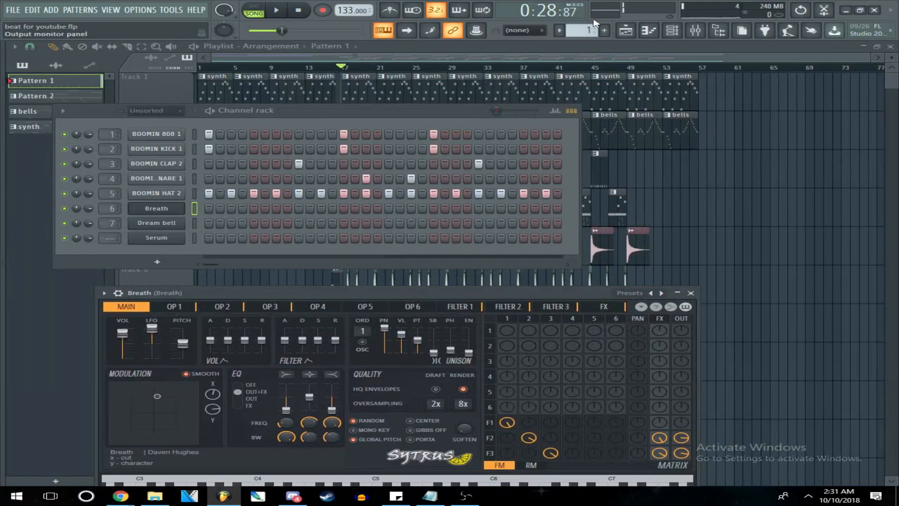
Play back pattern 4's Breath melody in the piano roll
drag(585, 30, 585, 21)
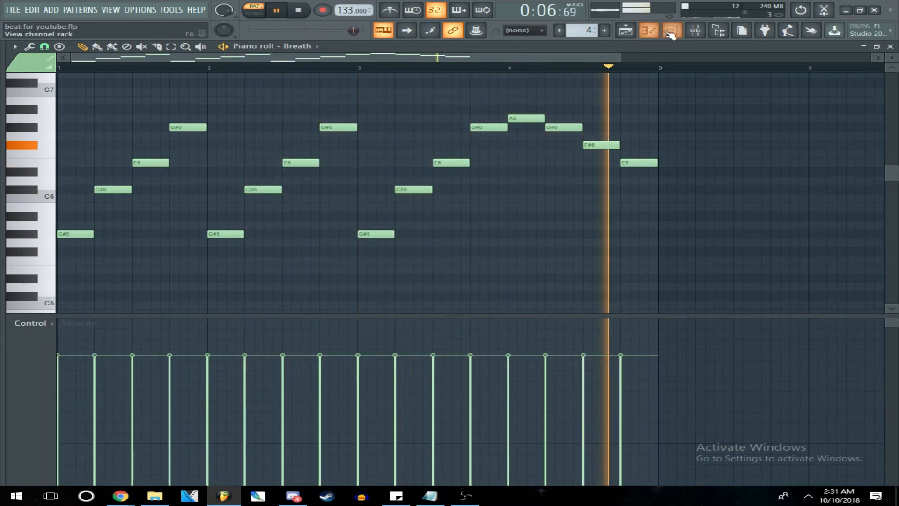
key(space)
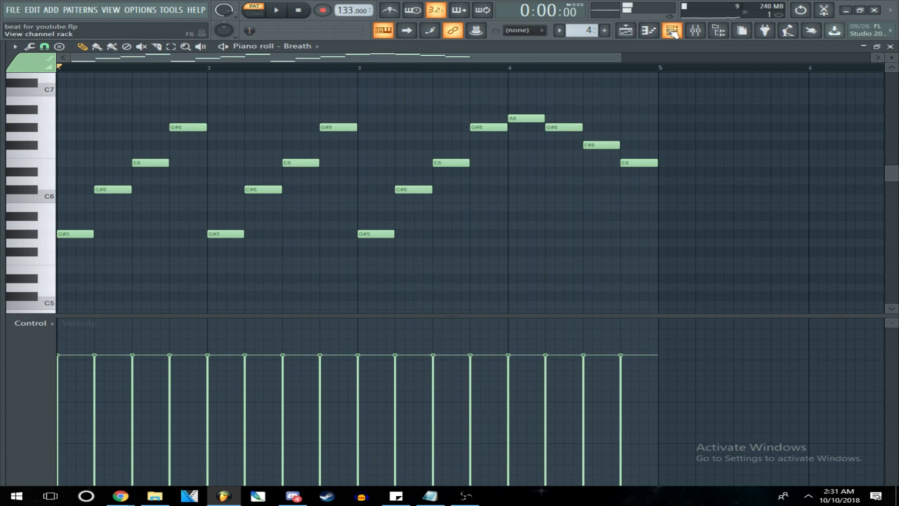
Show pattern 3's Dream bell notes in the piano roll and play the melody back
click(673, 33)
drag(583, 32, 583, 37)
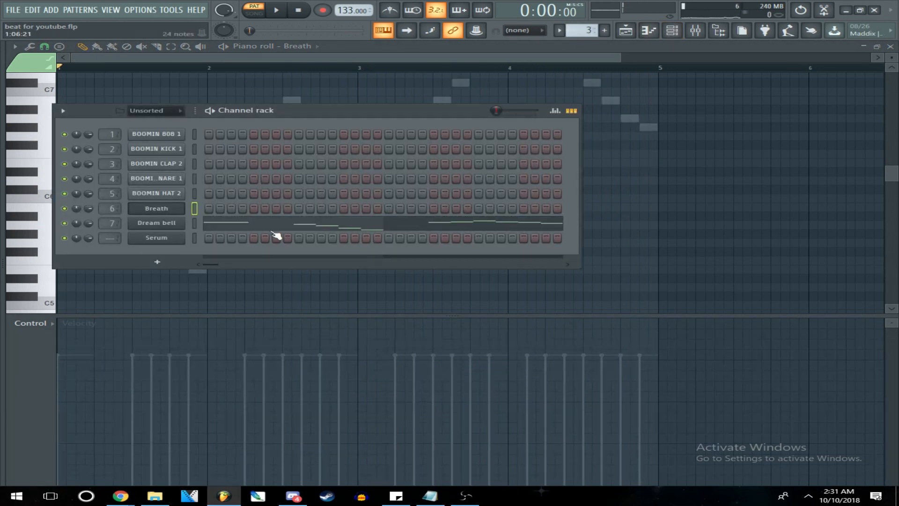
click(278, 224)
key(space)
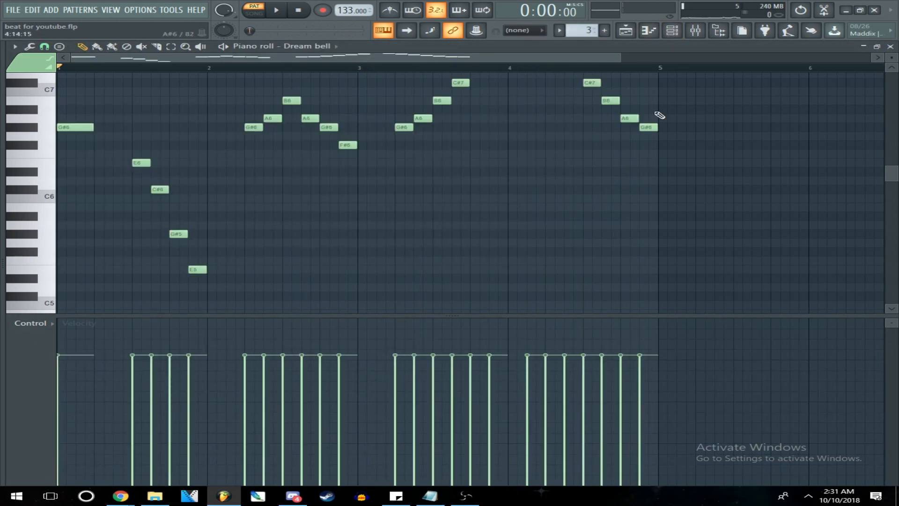
scroll(628, 145, up, 1)
scroll(407, 133, up, 1)
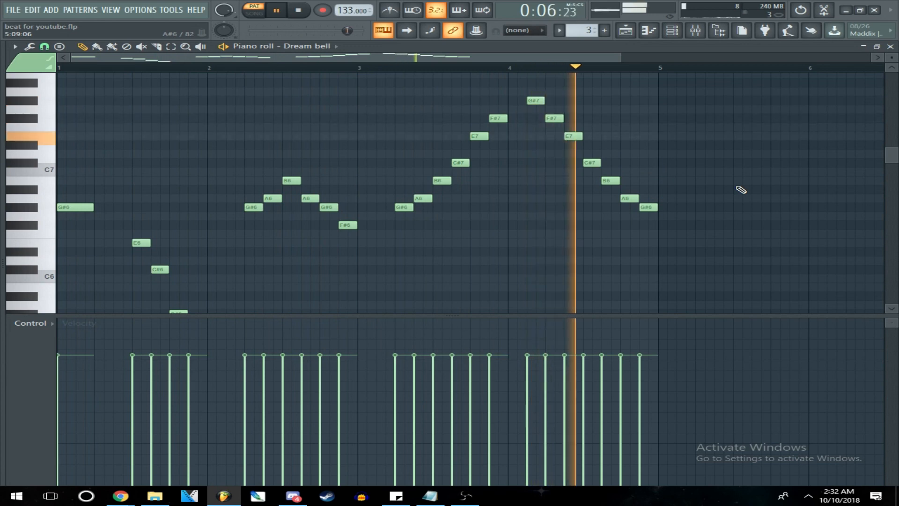
key(space)
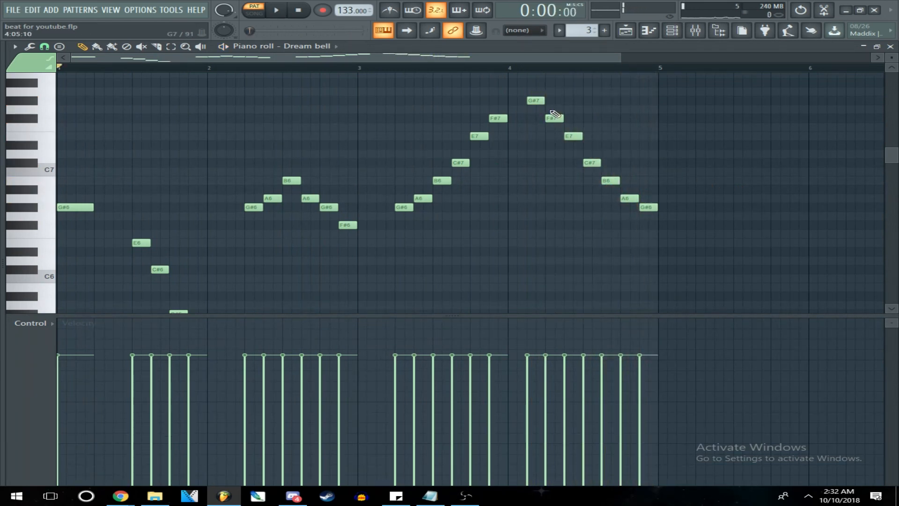
Inspect Gross Beat on mixer Insert 8 and play the arrangement from the start to hear its mix level automation
click(695, 30)
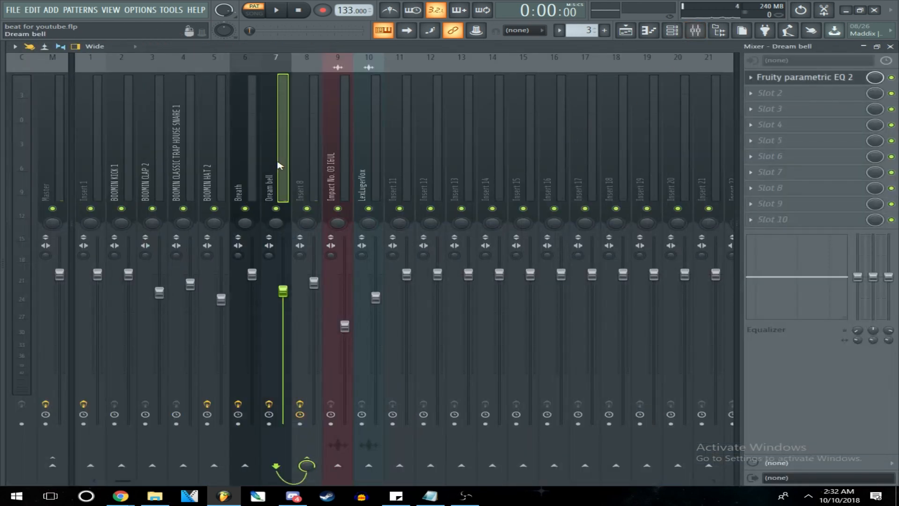
click(283, 302)
click(303, 165)
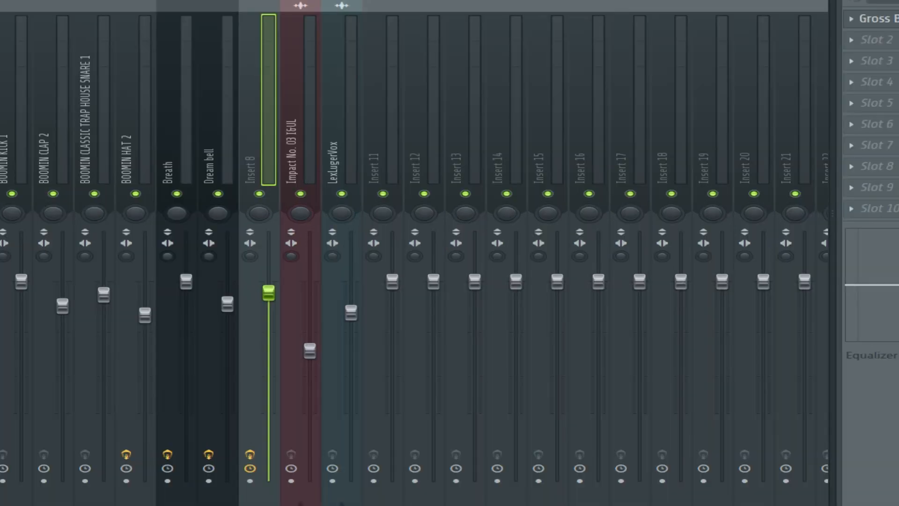
click(803, 78)
drag(340, 42, 433, 29)
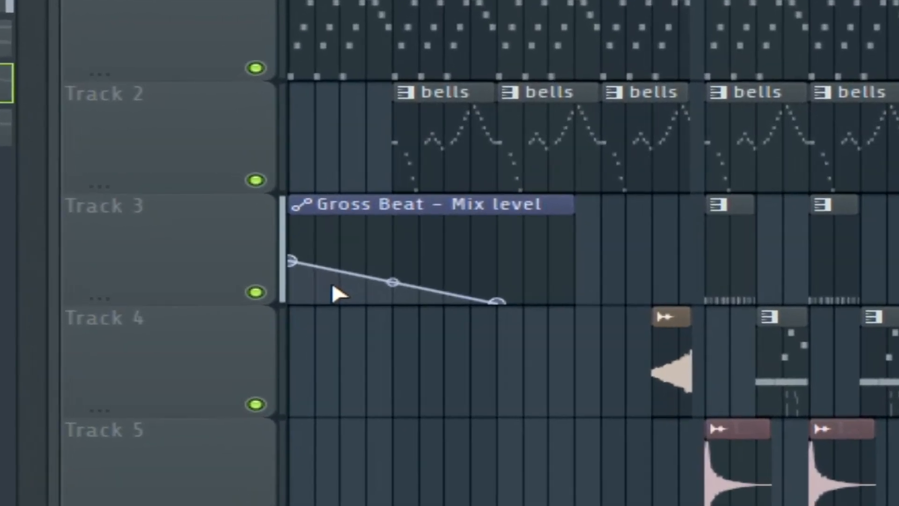
key(space)
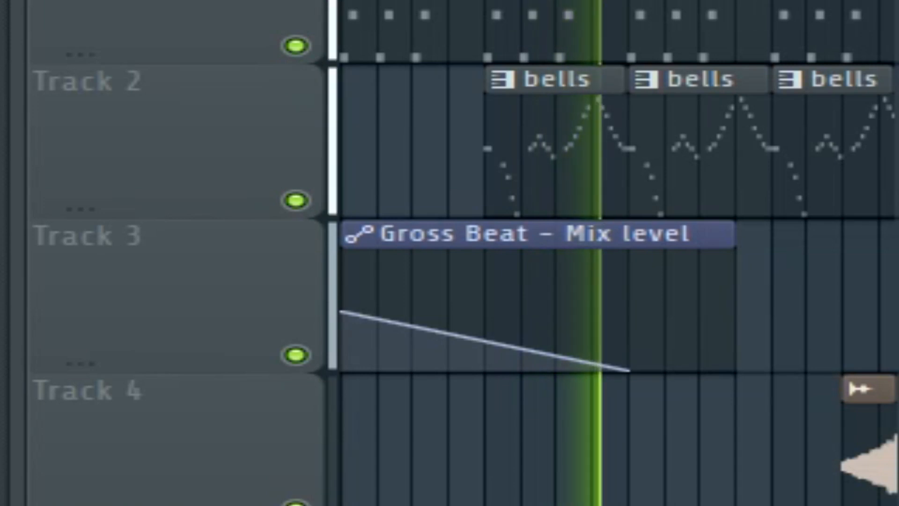
key(space)
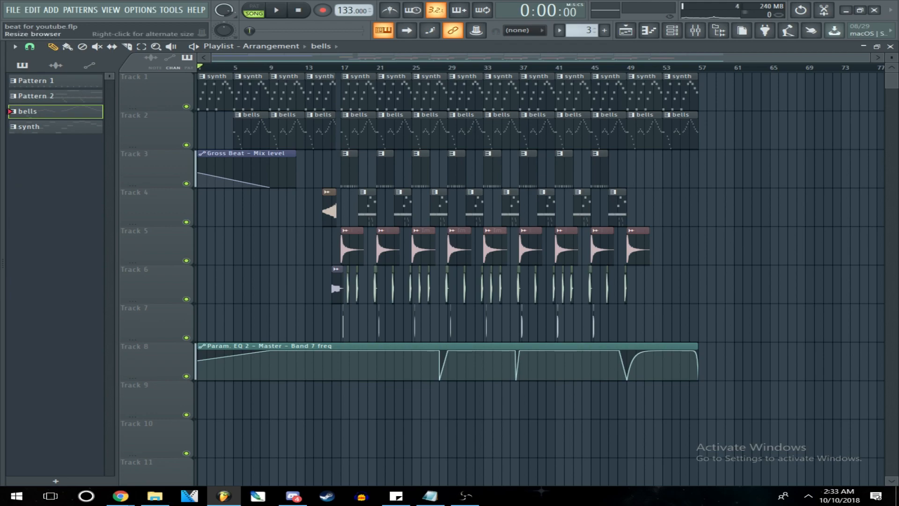
Preview BOOMIN 808 1, BOOMIN CLAP 2 and BOOMIN CLASSIC TRAP HOUSE SNARE 1 from the METRO BOOMIN sample folder
drag(3, 185, 285, 149)
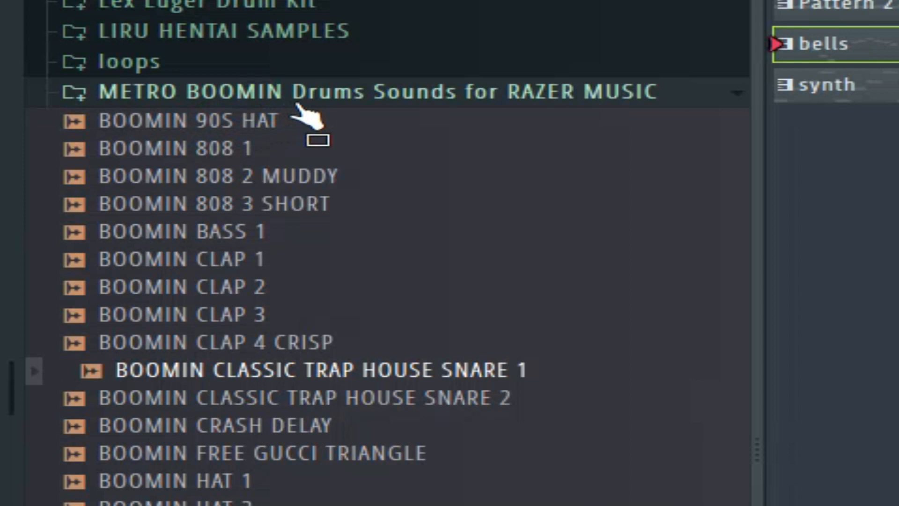
drag(295, 105, 412, 225)
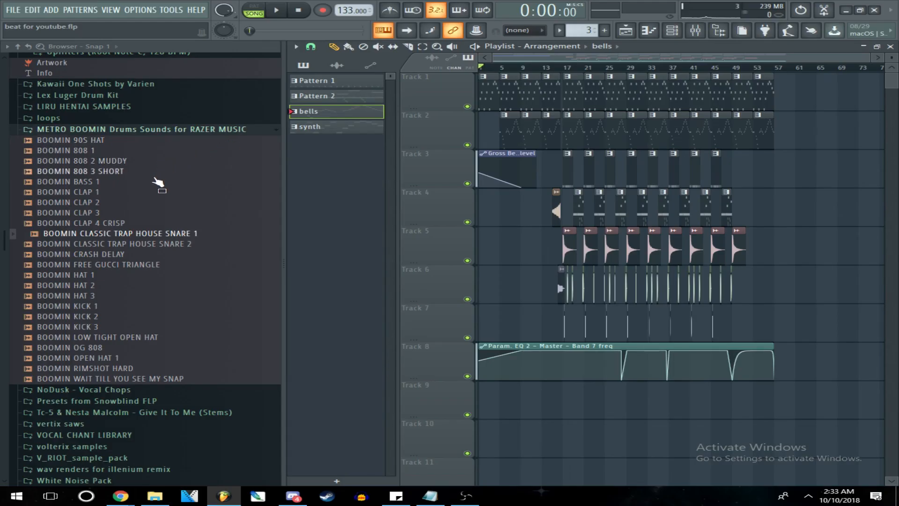
drag(157, 180, 111, 148)
click(113, 151)
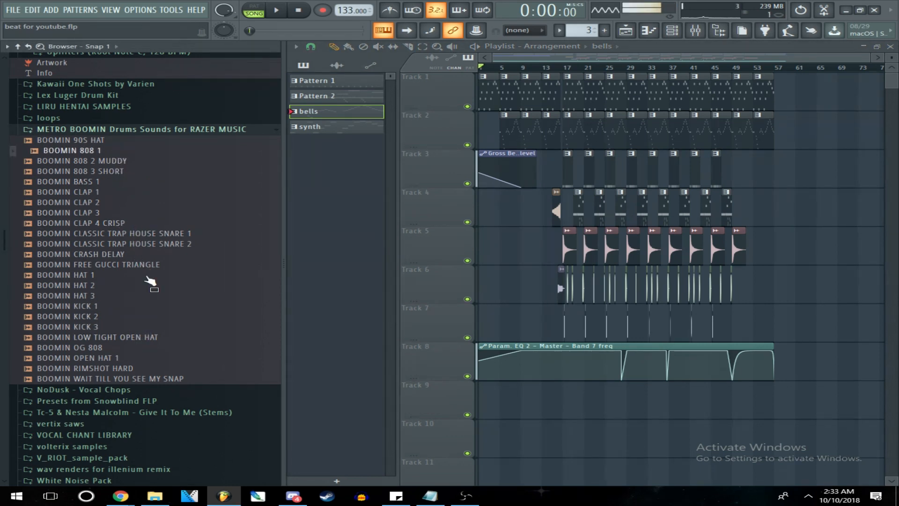
click(125, 204)
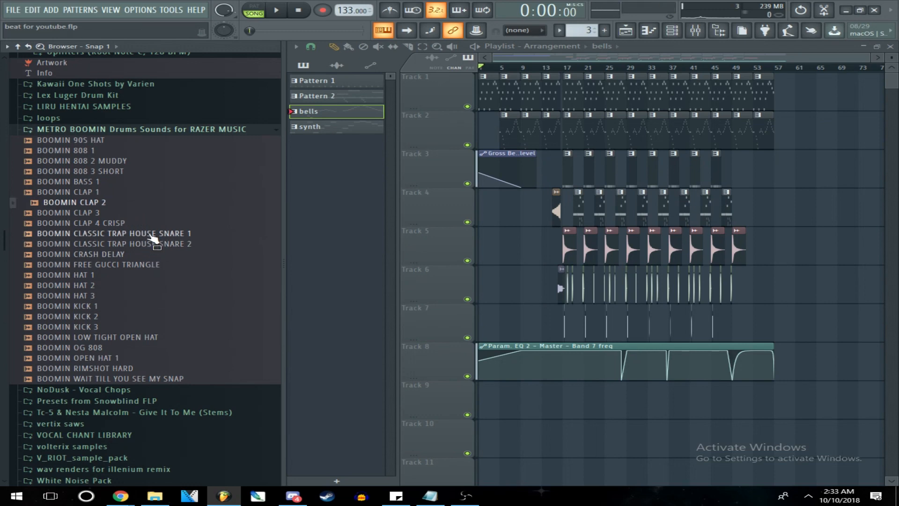
click(151, 234)
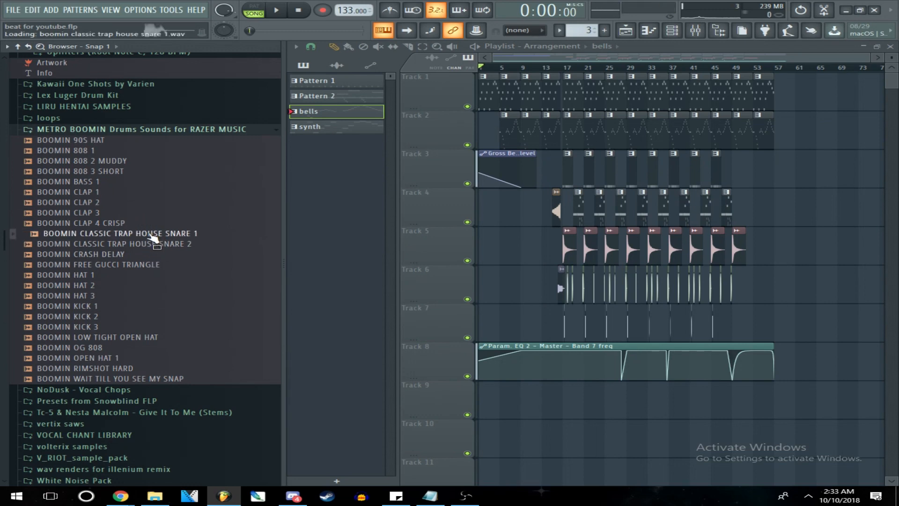
Select pattern 1 in the channel rack and play its drum sequence in pattern mode
click(674, 31)
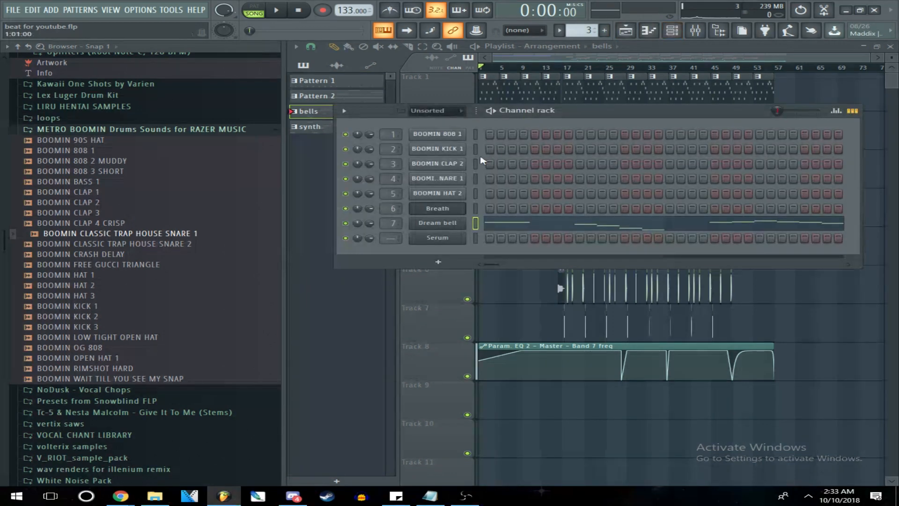
drag(587, 27, 587, 38)
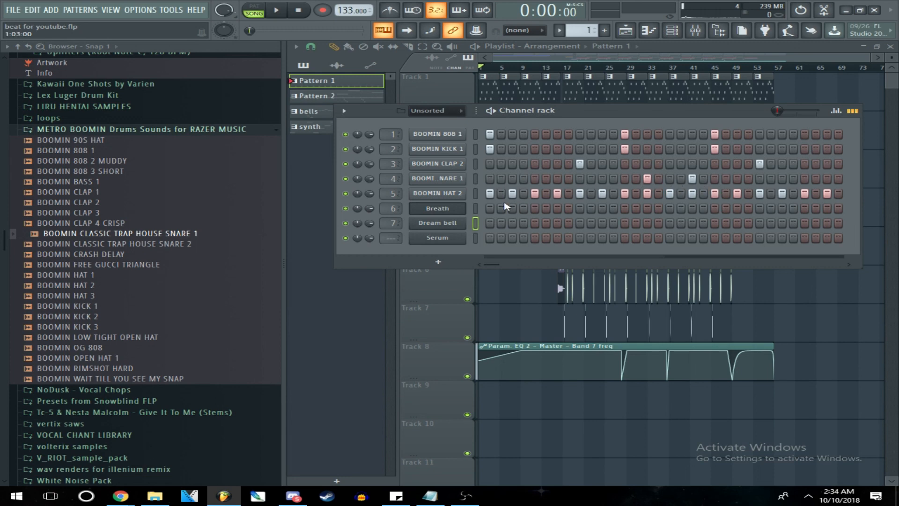
click(255, 10)
key(space)
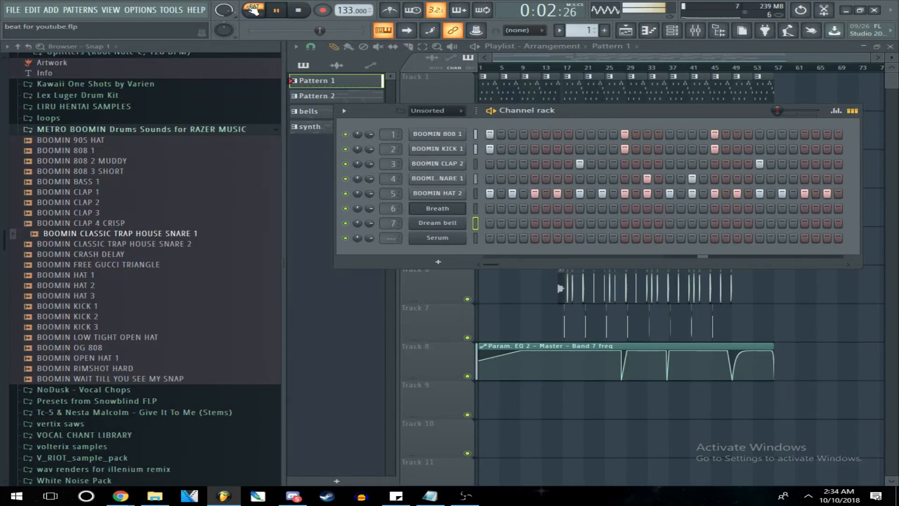
key(space)
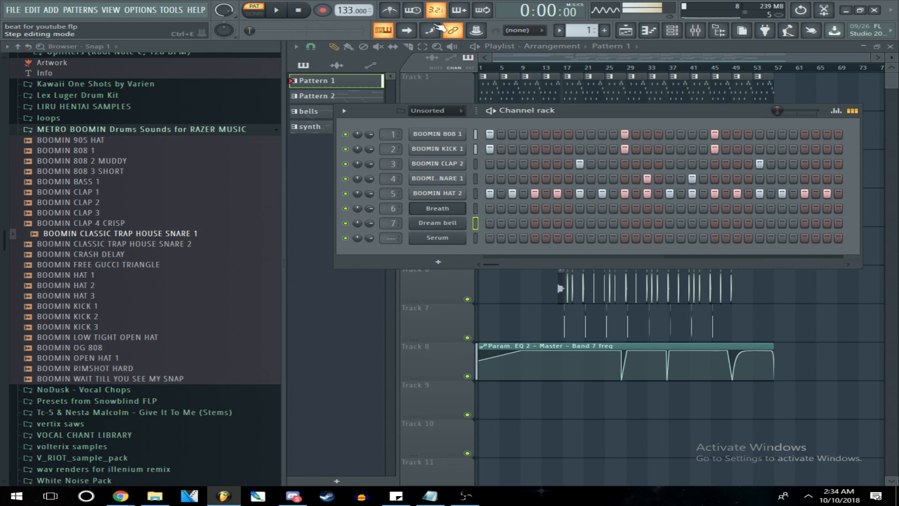
Examine the Fruity Fast Dist settings on mixer Insert 1 and return to the channel rack
click(696, 30)
click(384, 157)
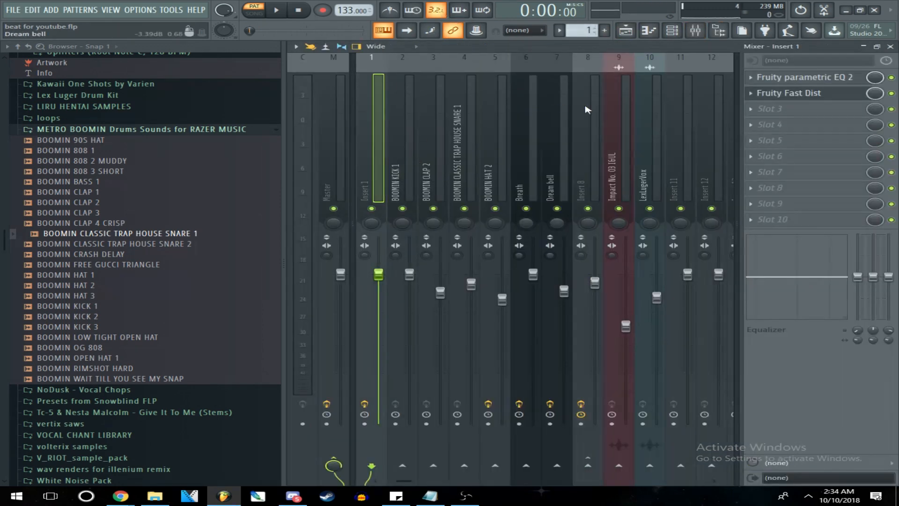
click(777, 93)
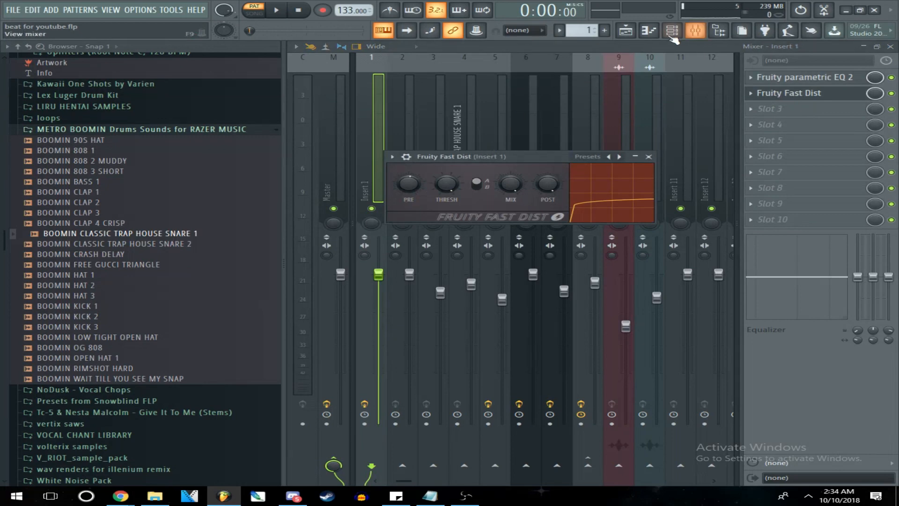
click(693, 32)
click(693, 32)
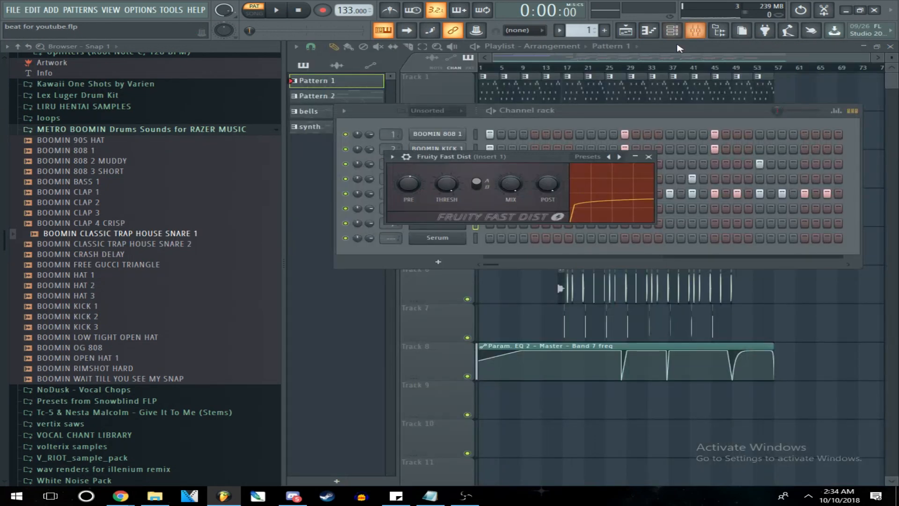
click(671, 118)
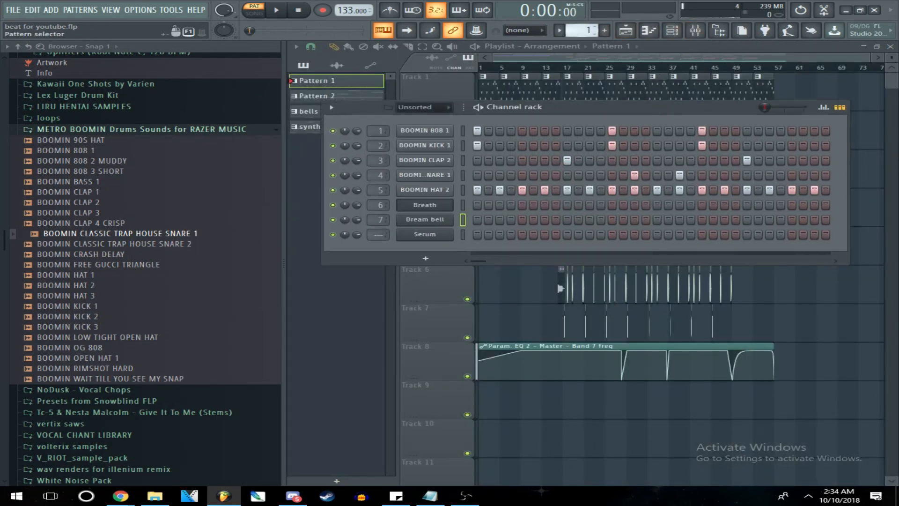
Show pattern 2's BOOMIN HAT 2 notes in the piano roll and audition the hi-hat part
drag(582, 30, 583, 25)
click(839, 107)
click(731, 192)
scroll(732, 196, down, 6)
key(space)
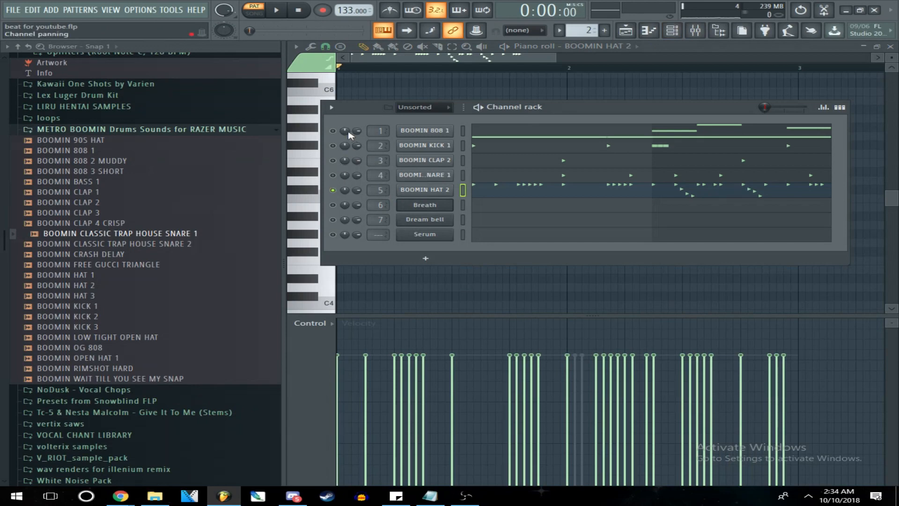
Open pattern 2's BOOMIN 808 1 notes in the piano roll
right_click(349, 133)
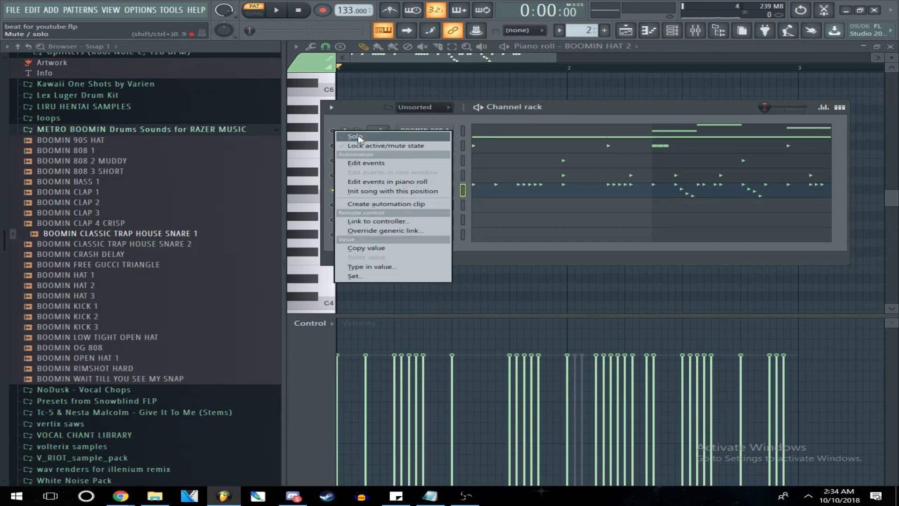
click(508, 125)
click(506, 131)
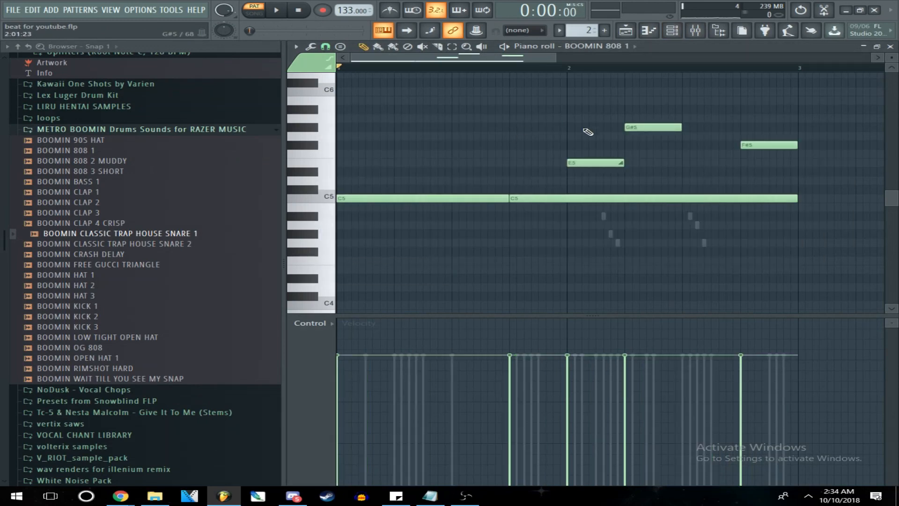
Audition pattern 2's BOOMIN 808 1 notes in the piano roll and bring up the mixer
key(space)
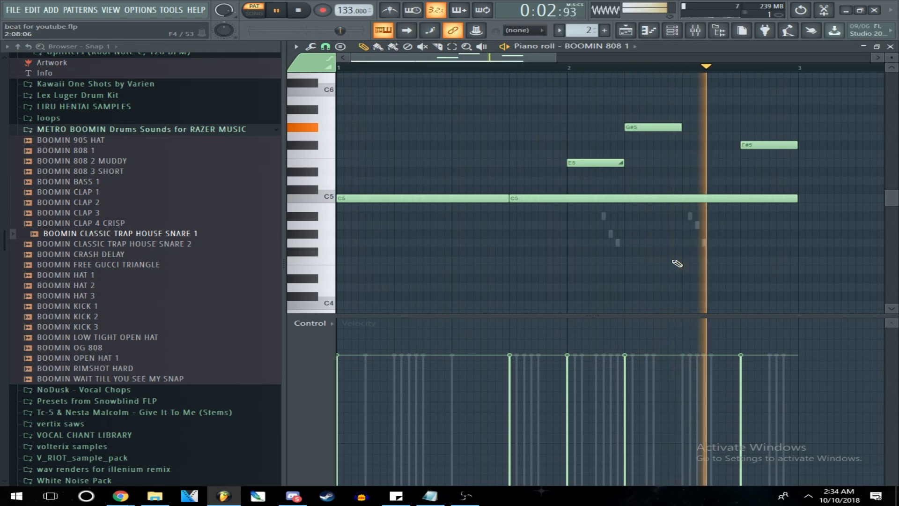
key(space)
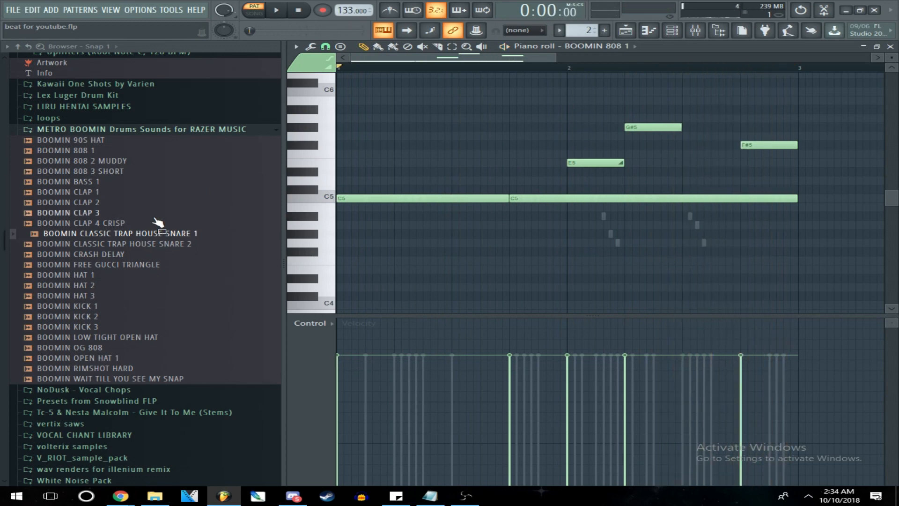
click(696, 31)
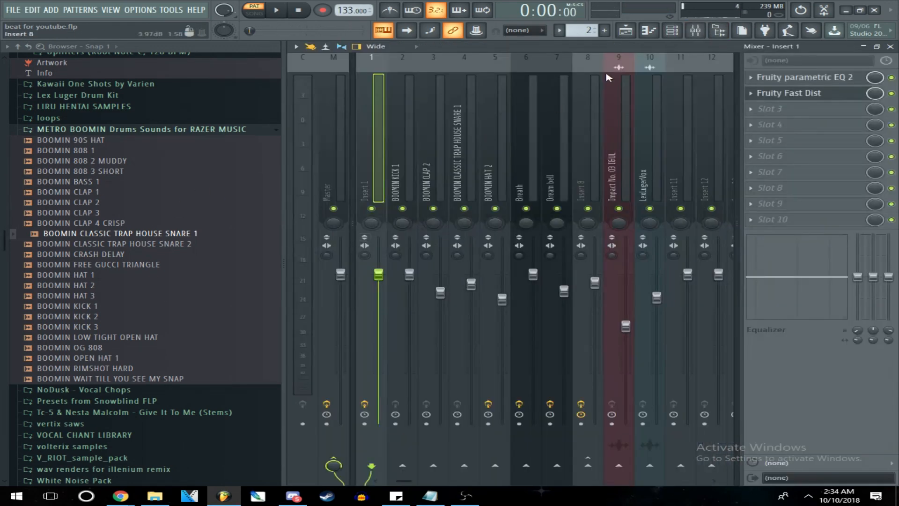
Show the playlist arrangement in song mode and position the playhead at about bar 50
click(673, 30)
right_click(333, 131)
click(349, 146)
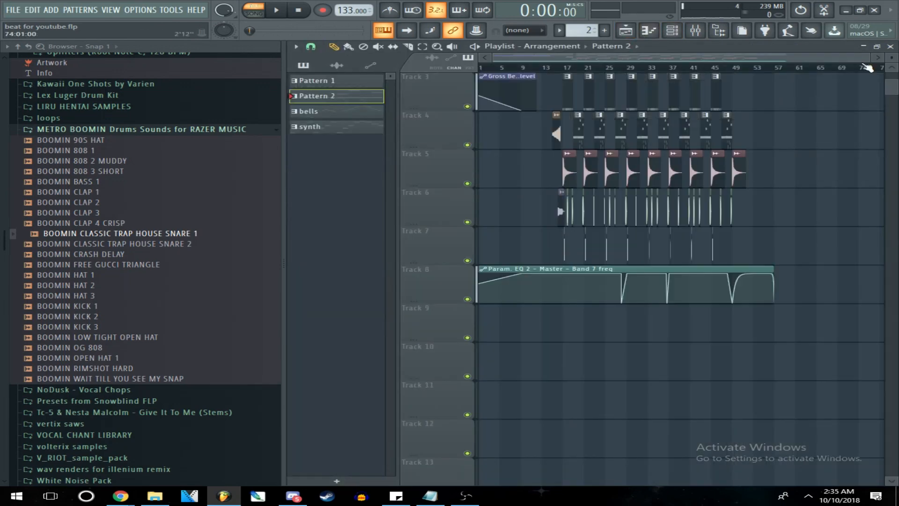
click(768, 68)
click(543, 68)
click(743, 68)
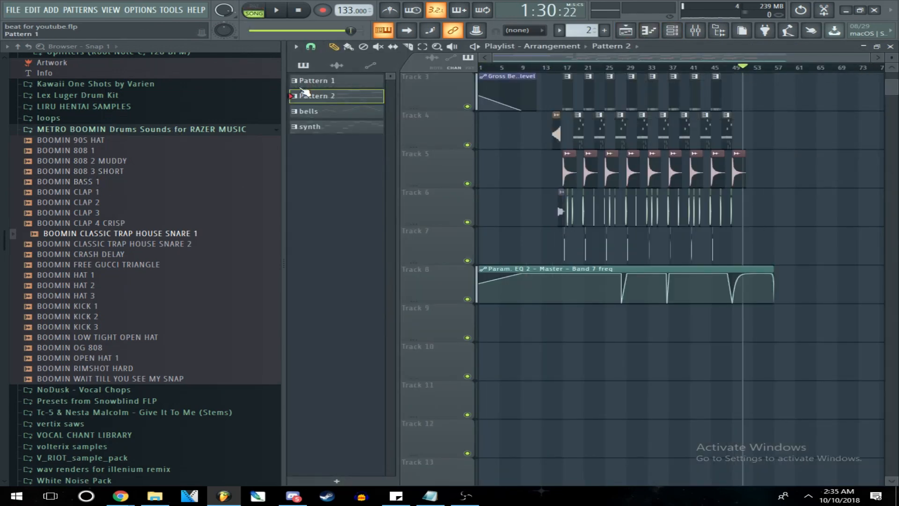
Hide the browser and focus the playlist on the clips between bars 15 and 21
key(alt+F8)
drag(867, 57, 567, 86)
drag(214, 57, 345, 57)
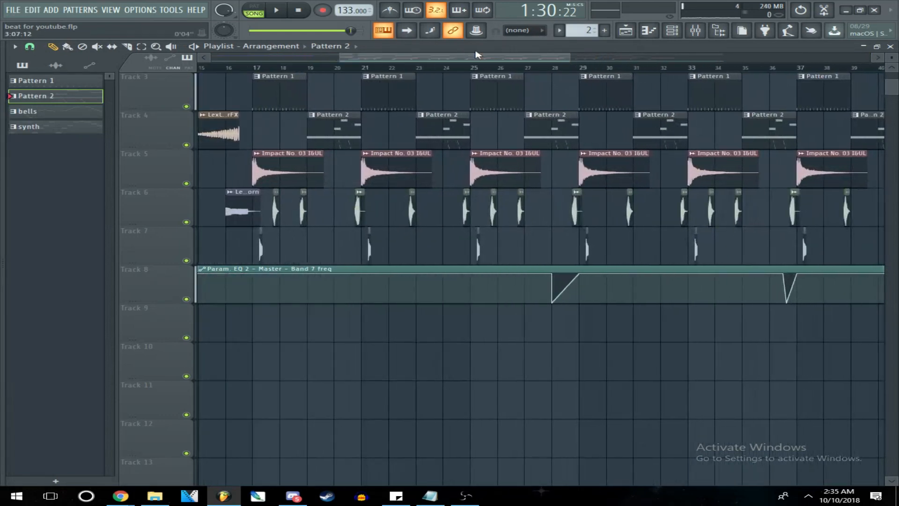
drag(574, 60, 396, 110)
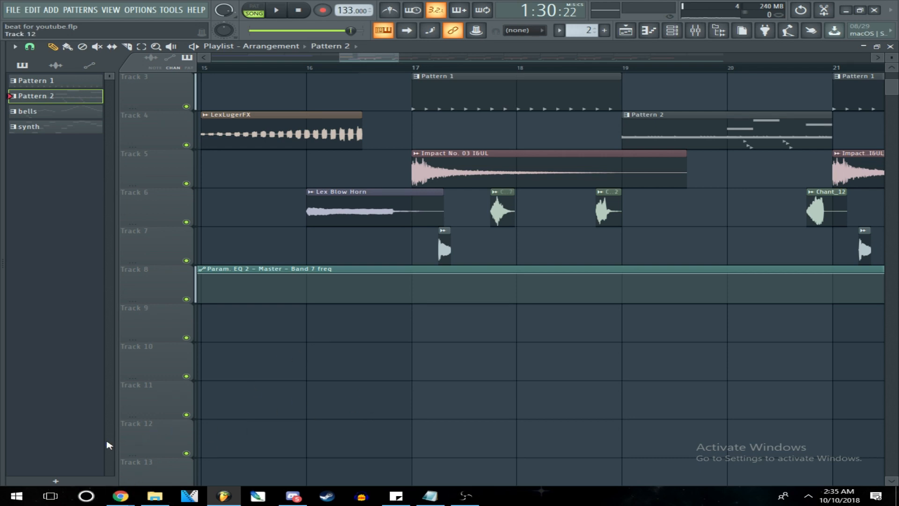
Find the squire beattag sample on the computer, place it on Track 9 at bar 16 and play it
click(92, 502)
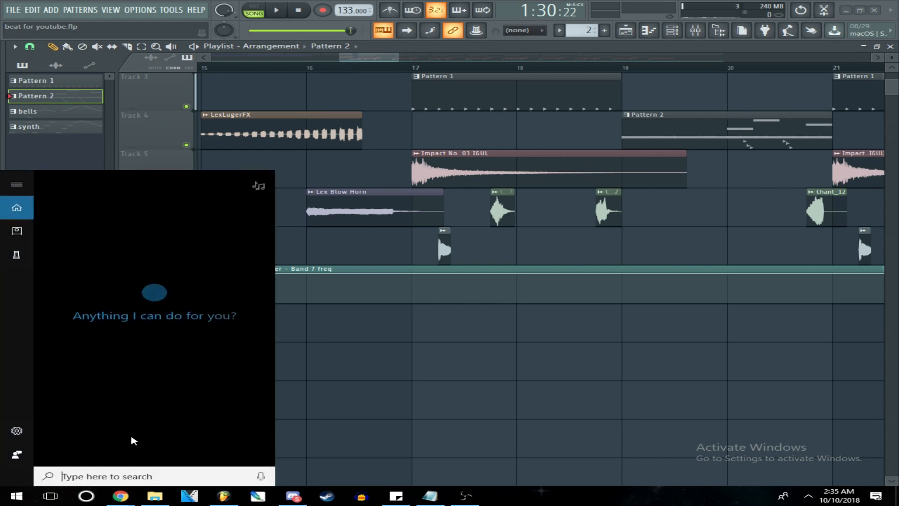
text(b)
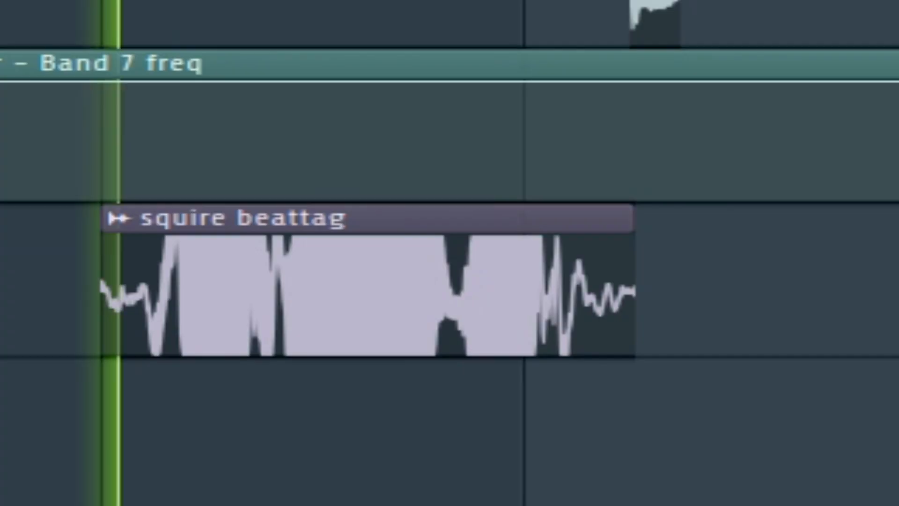
key(space)
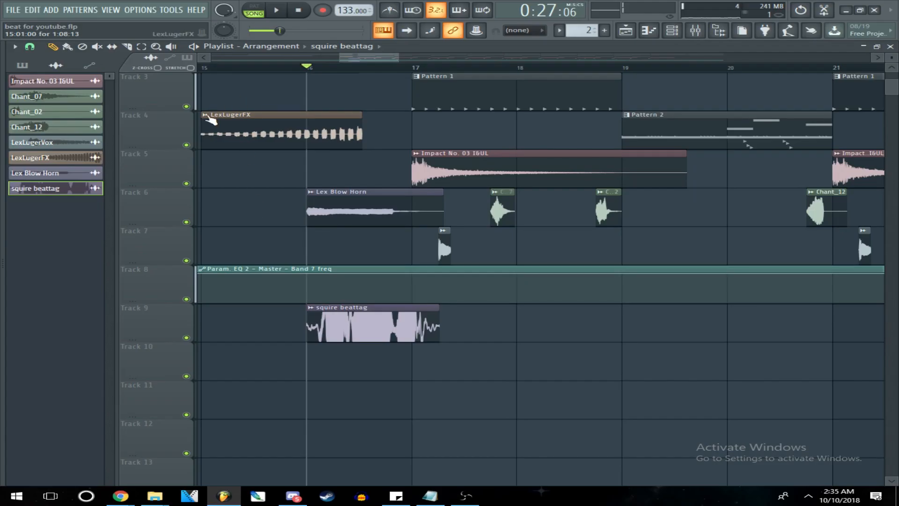
Examine the LexLugerFX clip on Track 4 and the Gross Beat mix level automation at the start of the arrangement
click(210, 119)
click(226, 288)
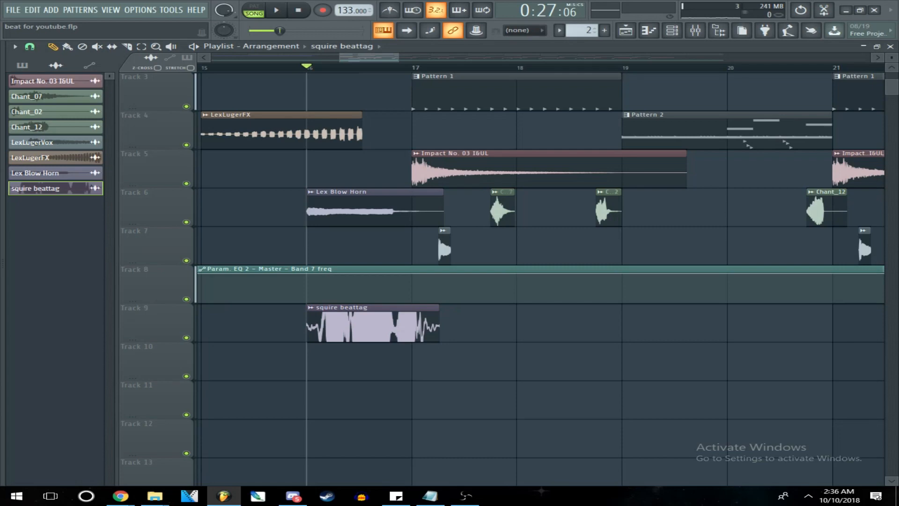
drag(339, 56, 212, 56)
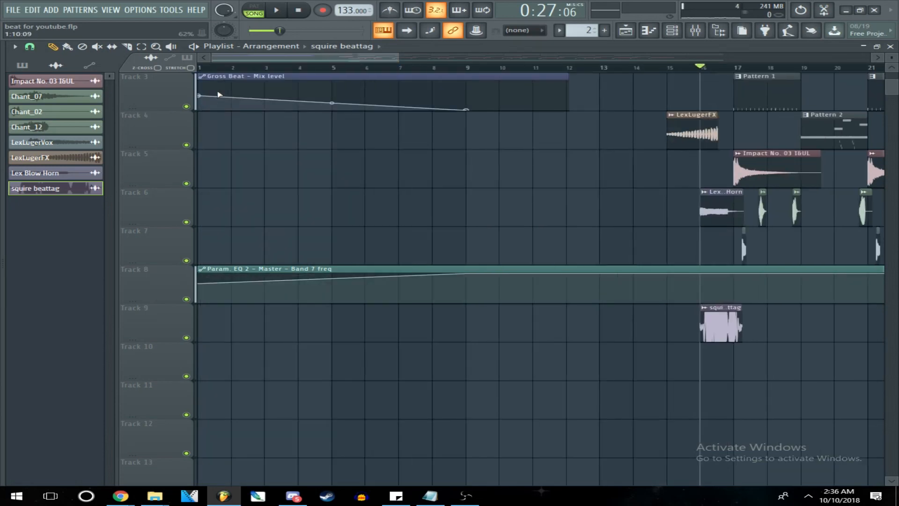
scroll(538, 234, up, 2)
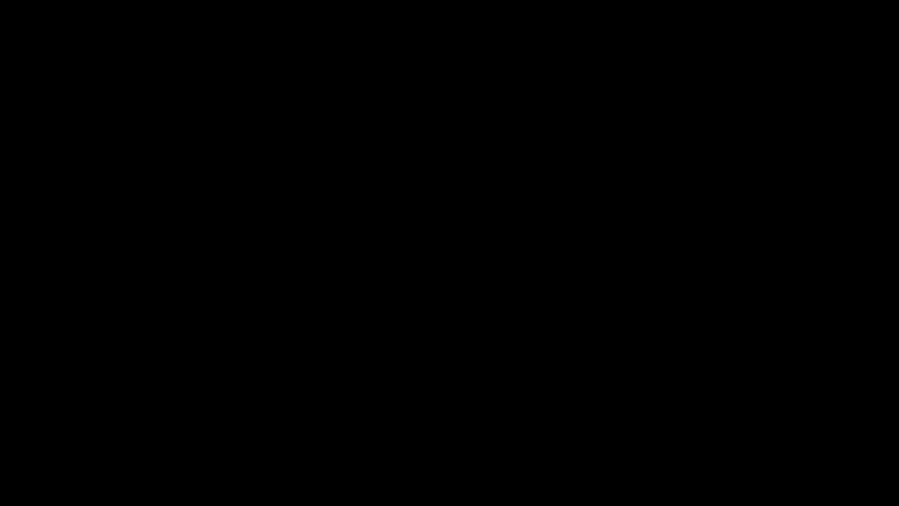